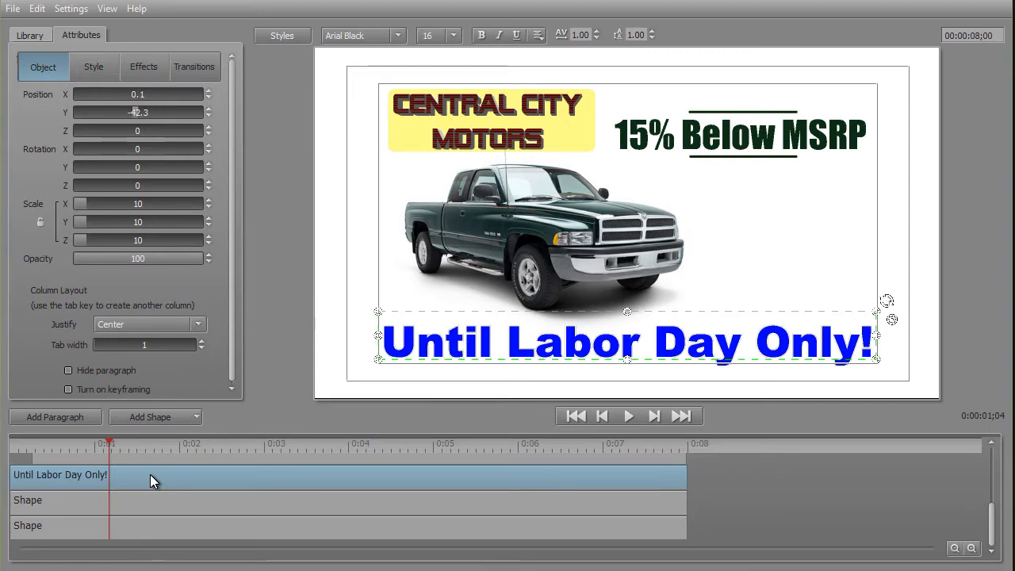
Apply the About Face transition from the Turn animations to the "Until Labor Day Only!" paragraph
click(29, 36)
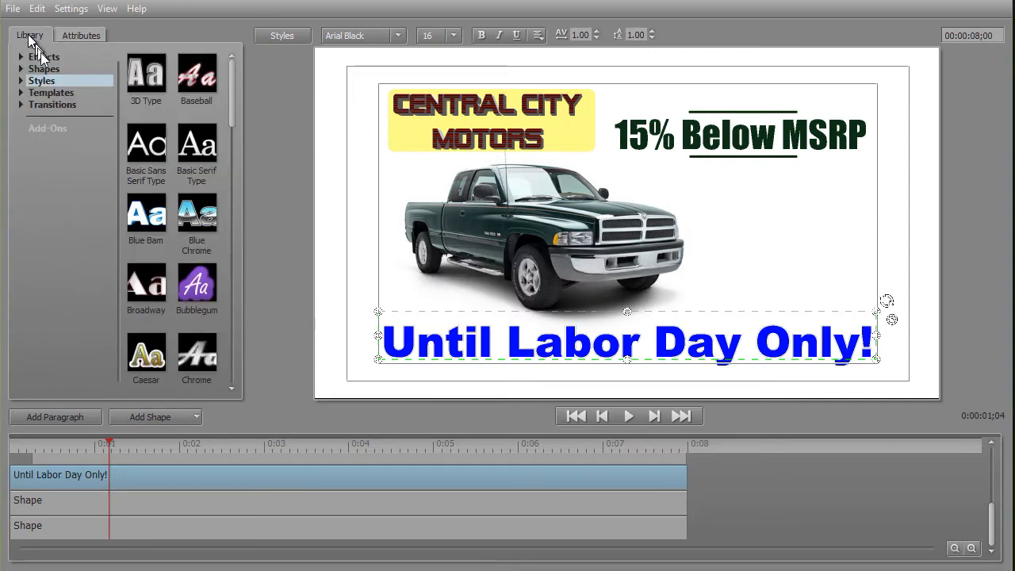
click(22, 105)
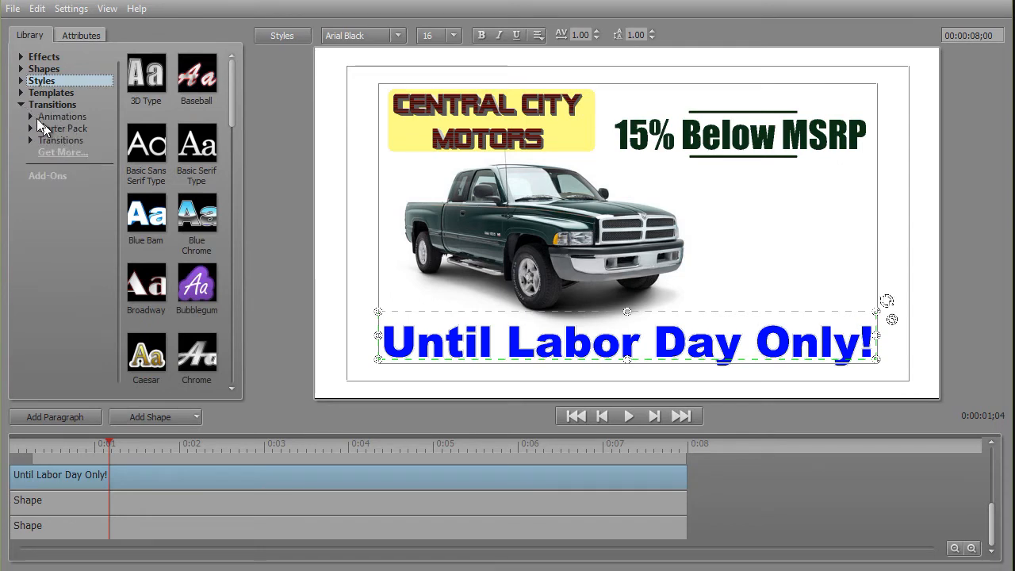
click(31, 116)
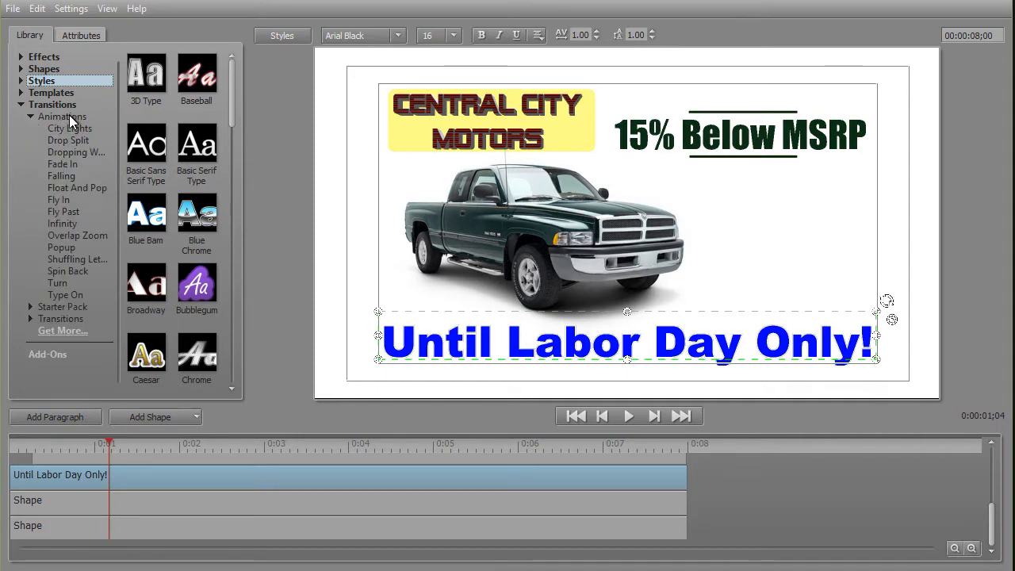
click(69, 115)
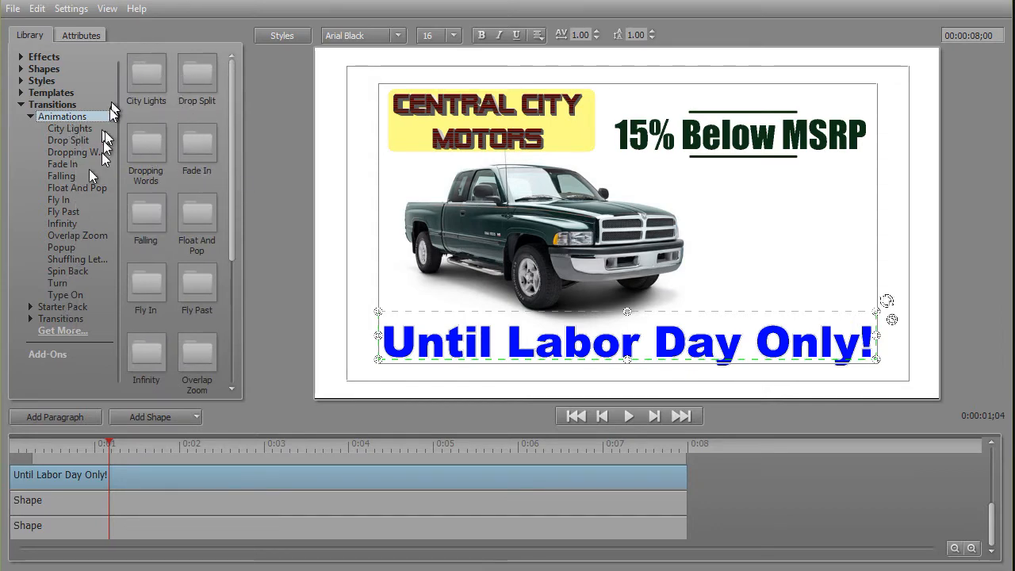
click(59, 284)
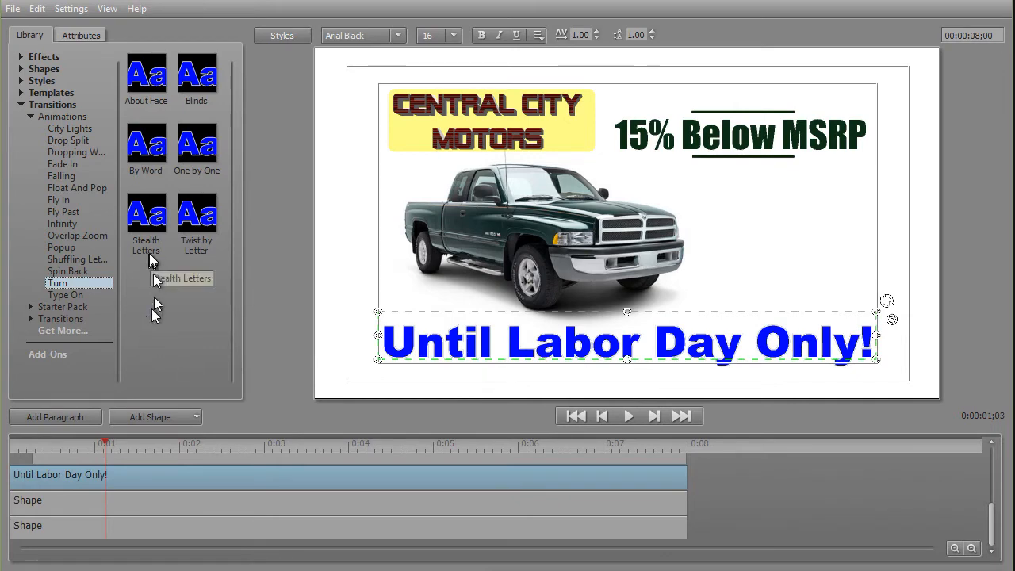
double_click(150, 77)
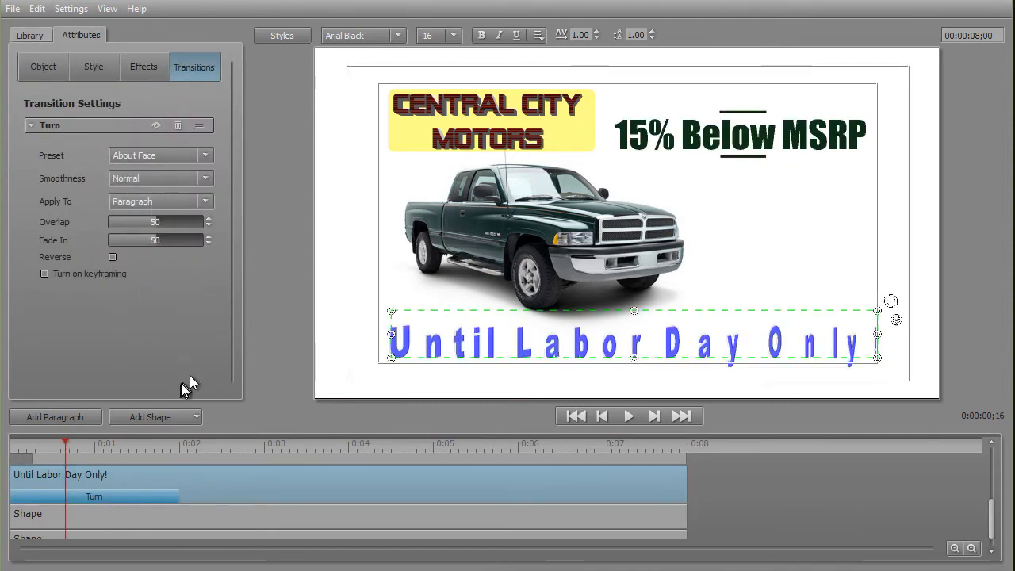
Try the Blinds and One by One presets on the Turn transition and return to About Face
click(207, 155)
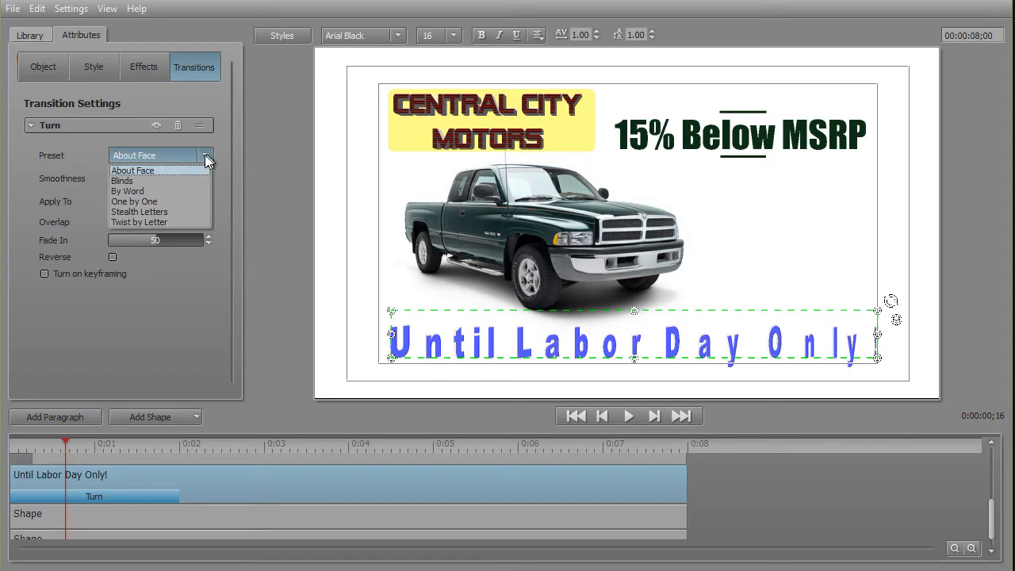
click(170, 180)
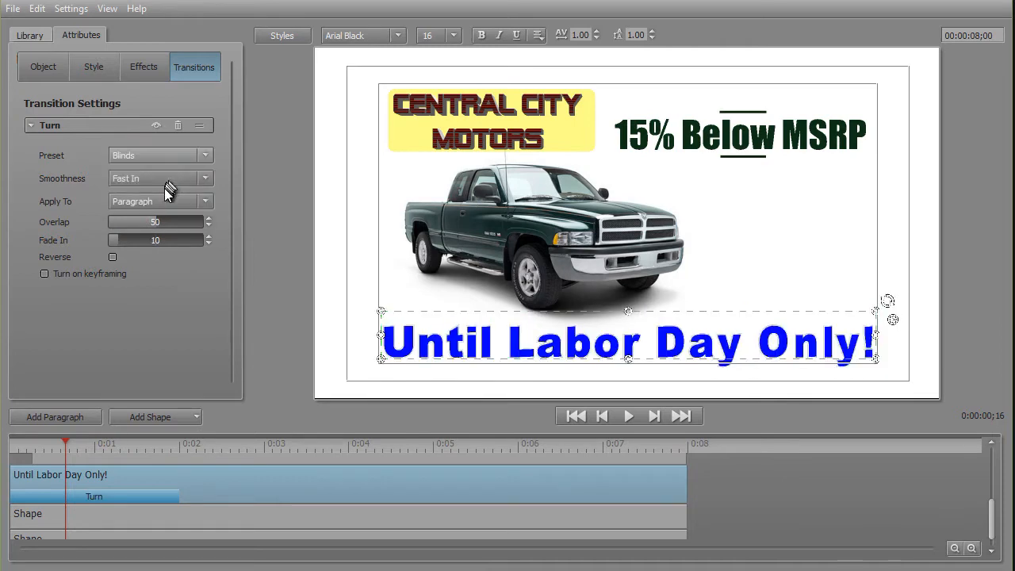
click(205, 156)
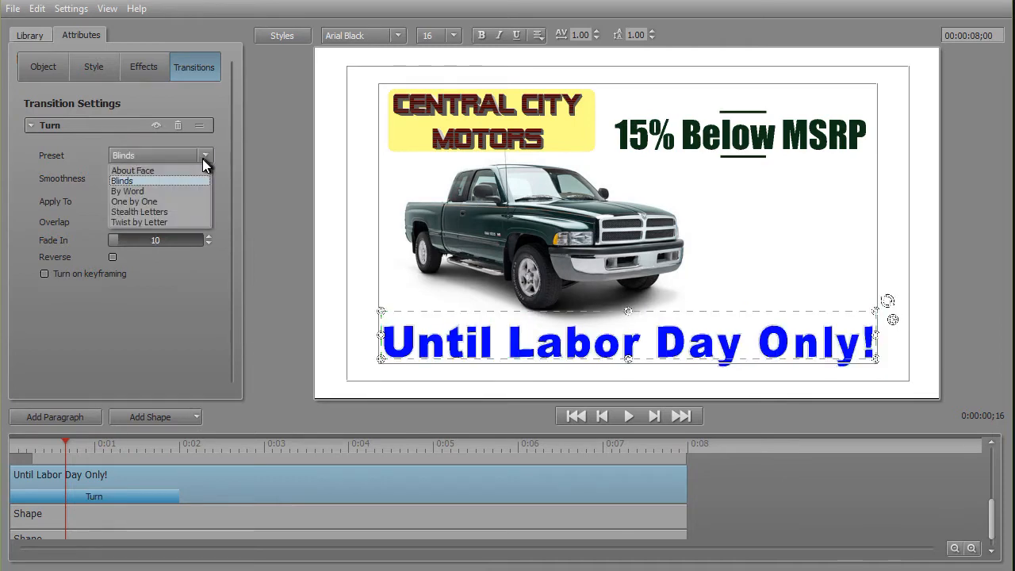
click(174, 205)
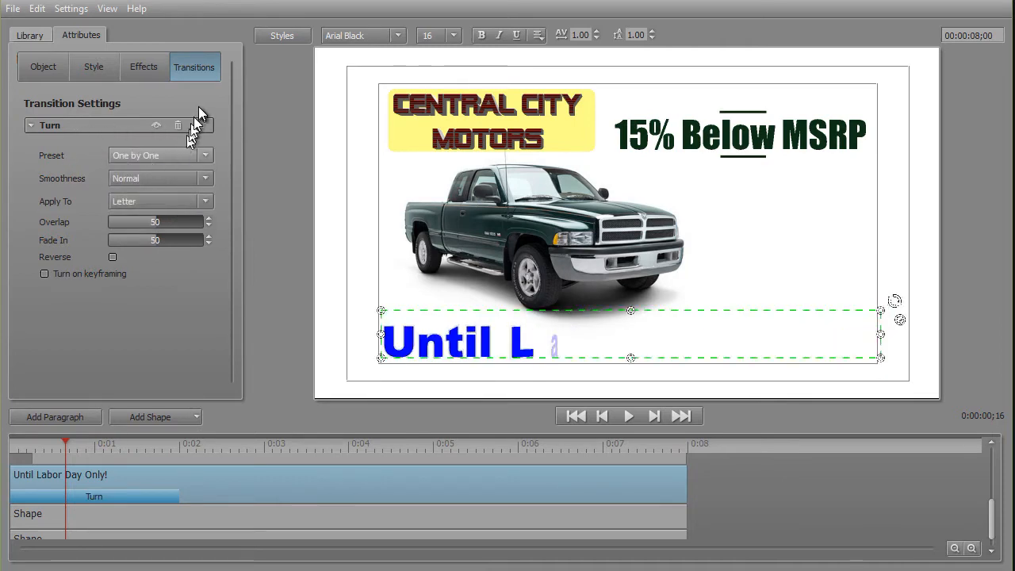
click(205, 155)
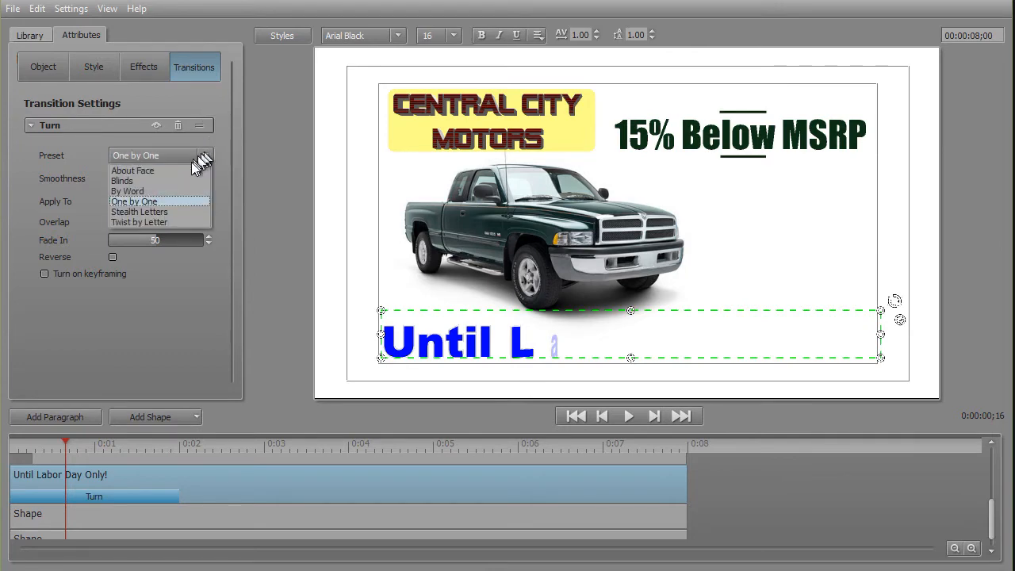
click(187, 167)
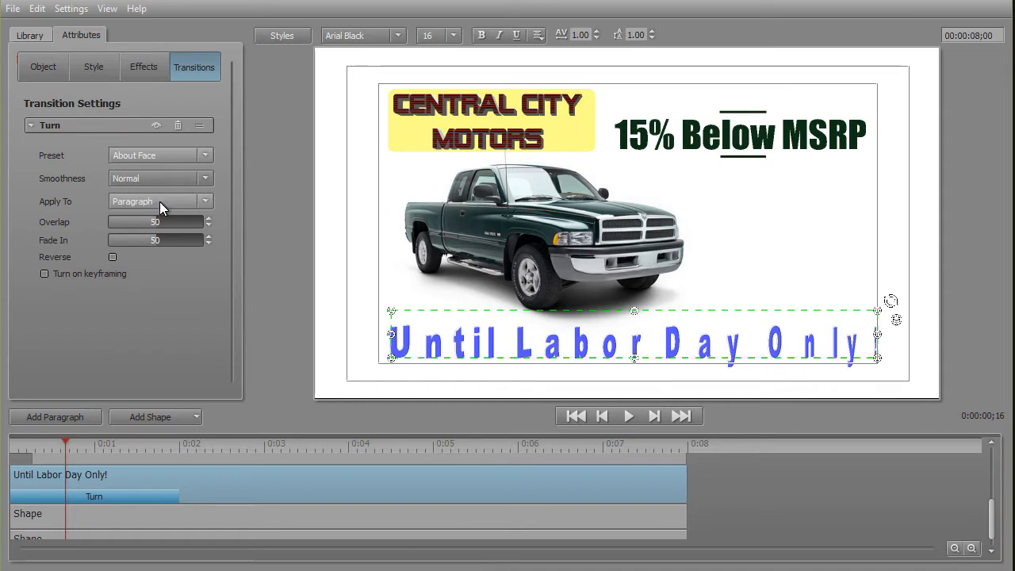
Play back the title to preview the About Face transition and return the playhead to just past one second
click(628, 416)
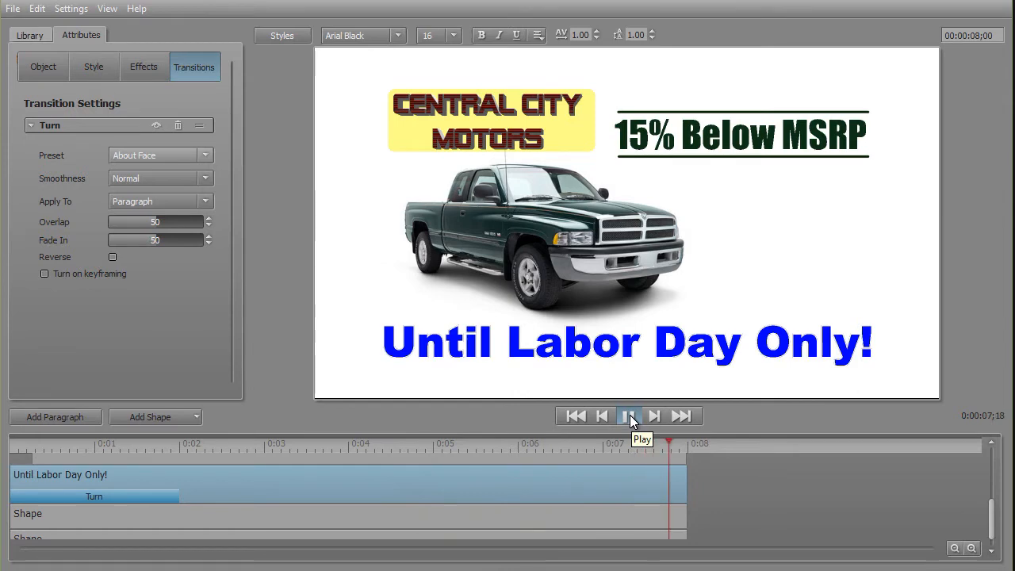
click(457, 355)
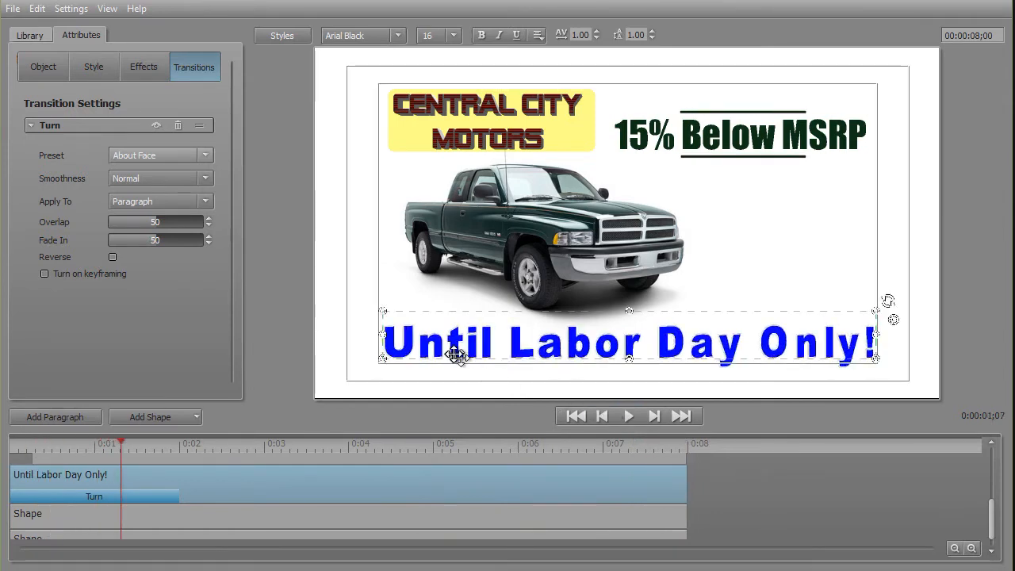
mouse_move(120, 442)
mouse_down()
mouse_move(70, 448)
mouse_move(143, 448)
mouse_move(42, 440)
mouse_move(123, 436)
mouse_up()
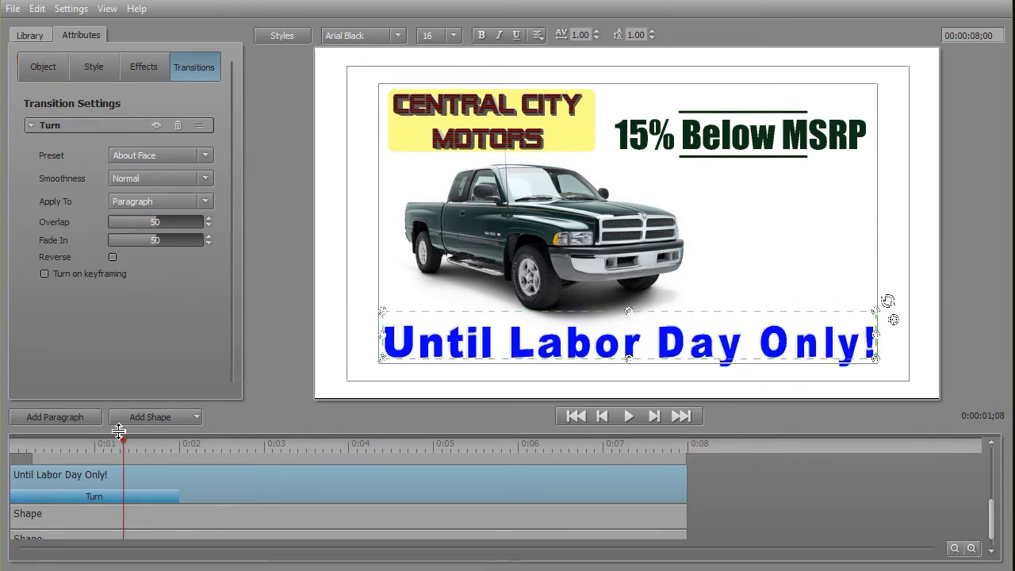
Try applying the Turn transition by Word and scrub through the first two seconds to preview it
click(207, 200)
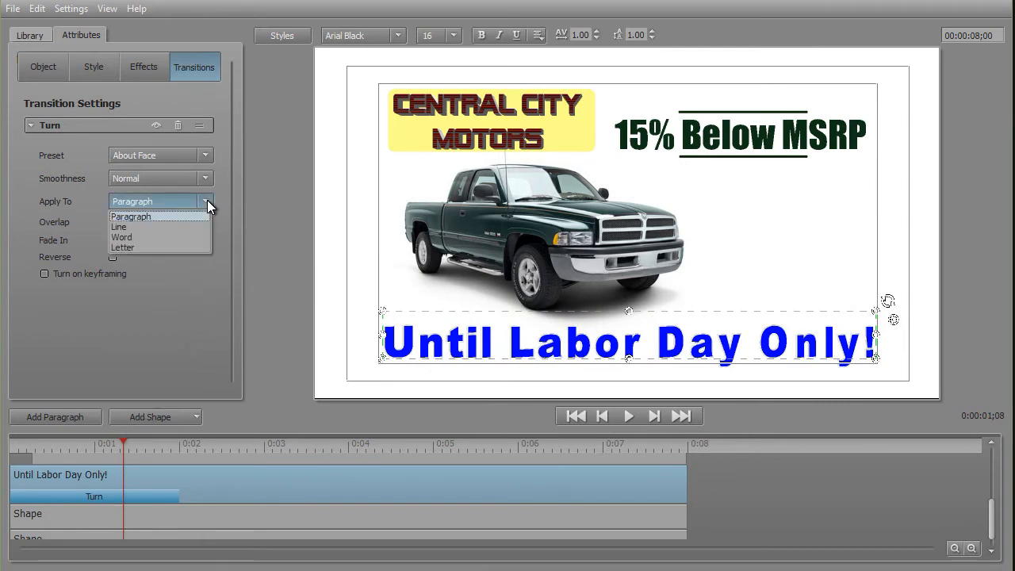
click(173, 239)
drag(120, 441, 64, 468)
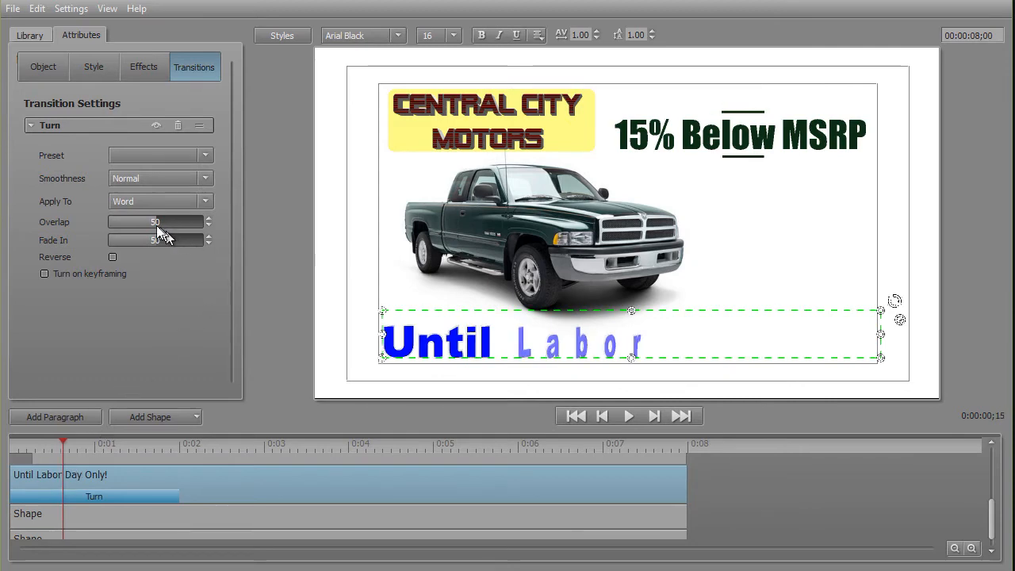
click(63, 441)
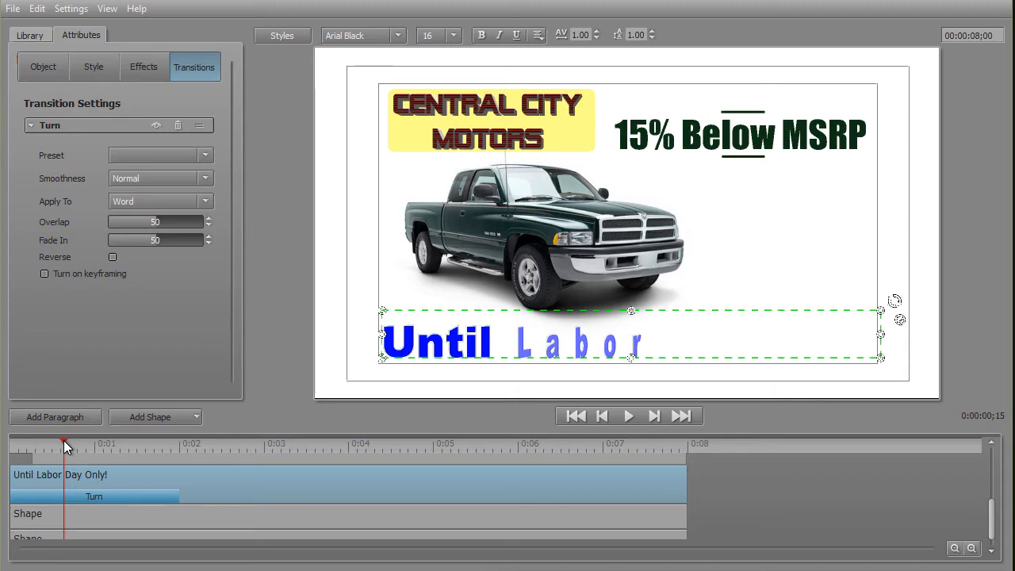
drag(63, 440, 176, 443)
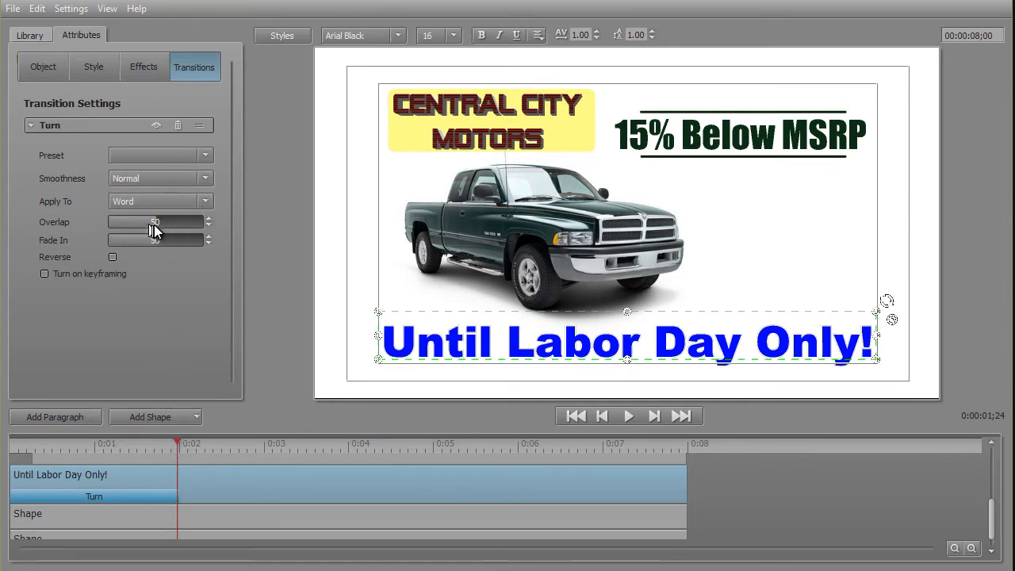
Try Overlap values of 7.9 and 93.4 on the word-by-word Turn transition, scrubbing the timeline to compare them
drag(157, 222, 99, 224)
drag(177, 445, 161, 472)
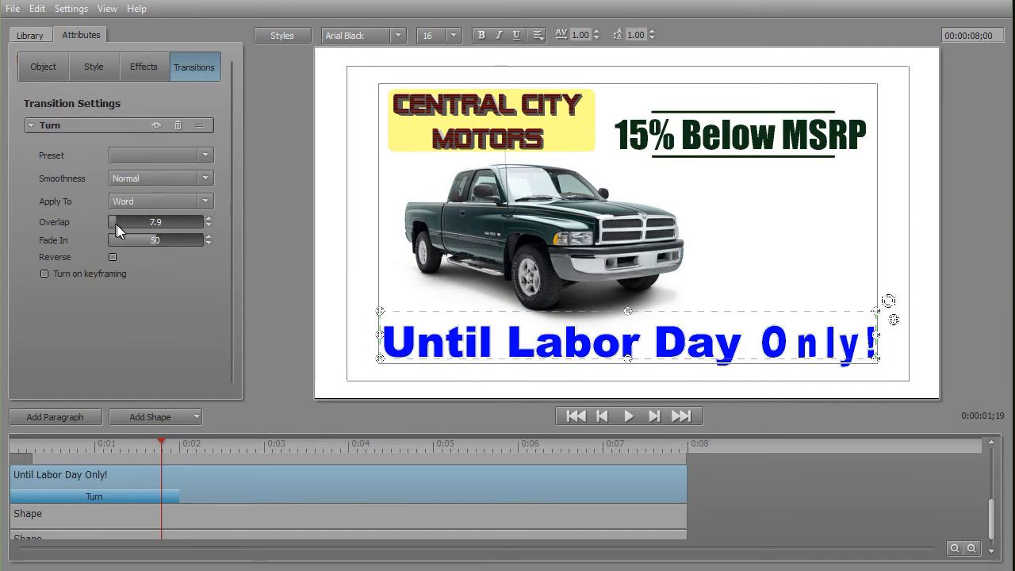
drag(116, 225, 281, 220)
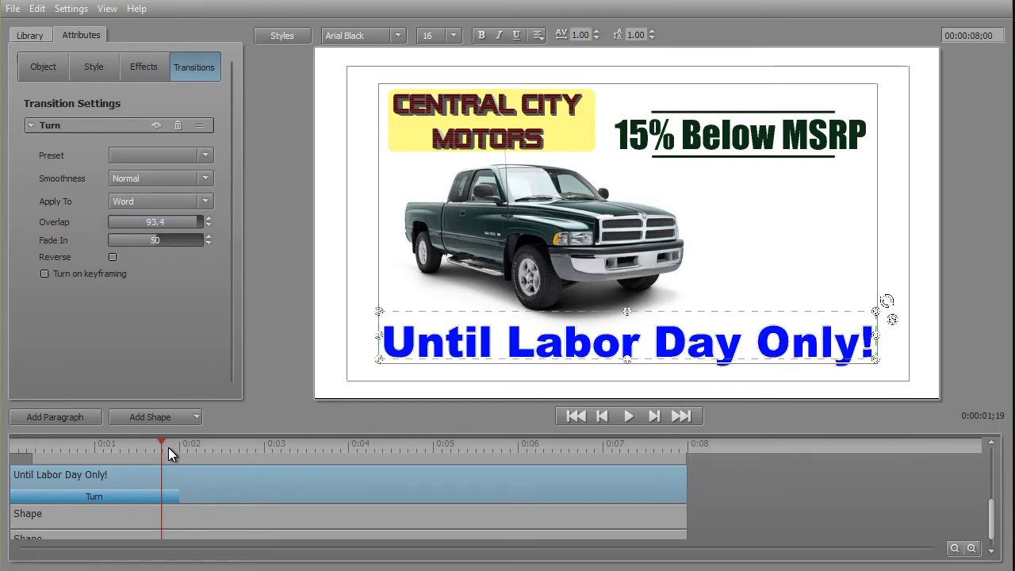
drag(162, 444, 67, 458)
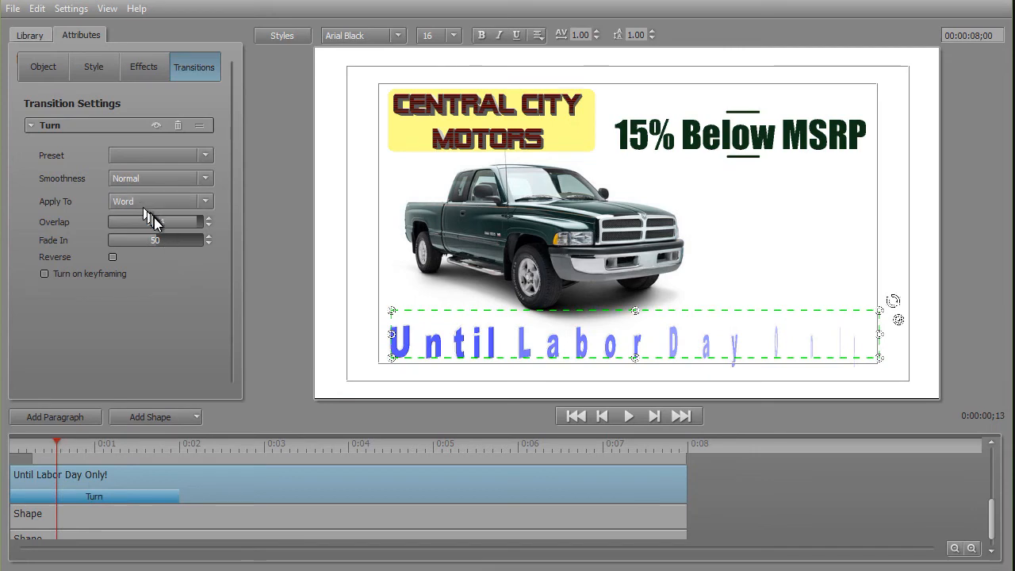
Reset the Turn transition to the About Face preset and apply it by Word, previewing the words turning in
click(203, 155)
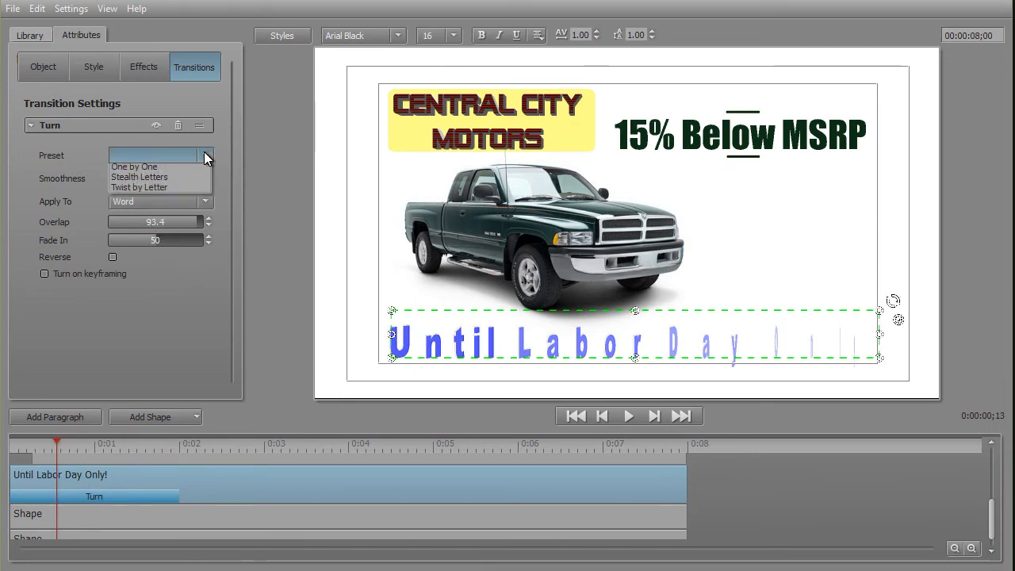
click(166, 171)
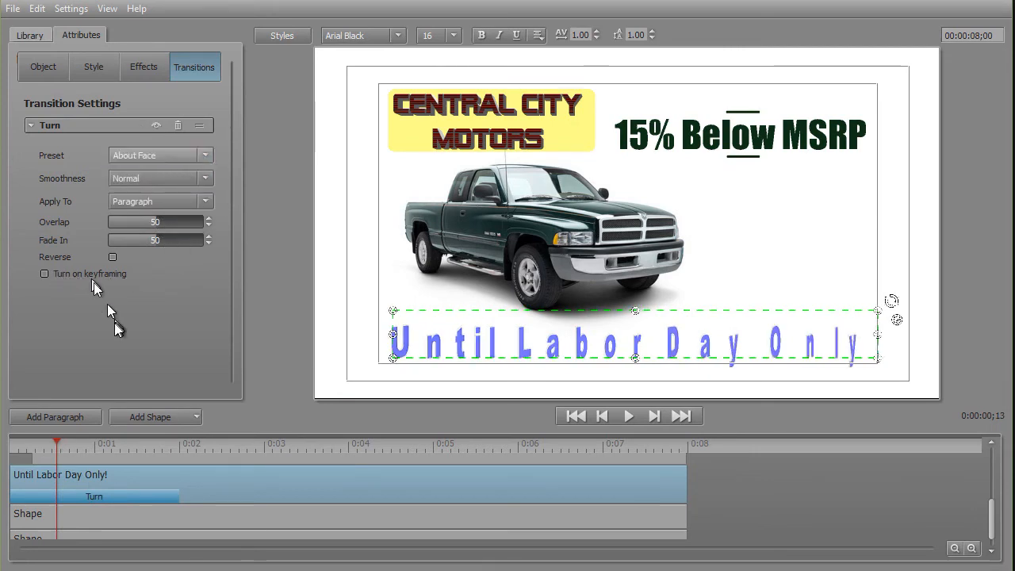
click(205, 201)
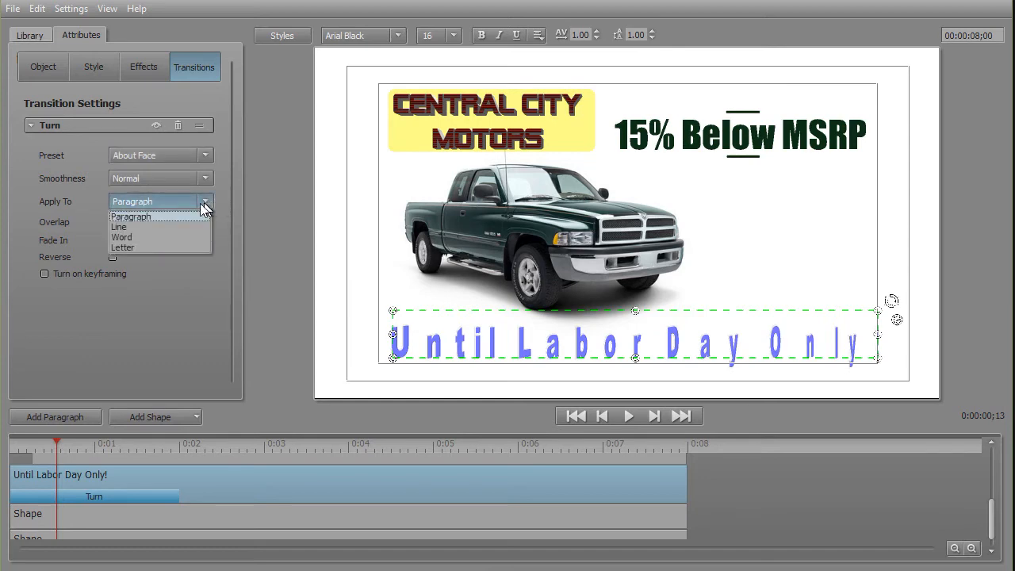
click(170, 236)
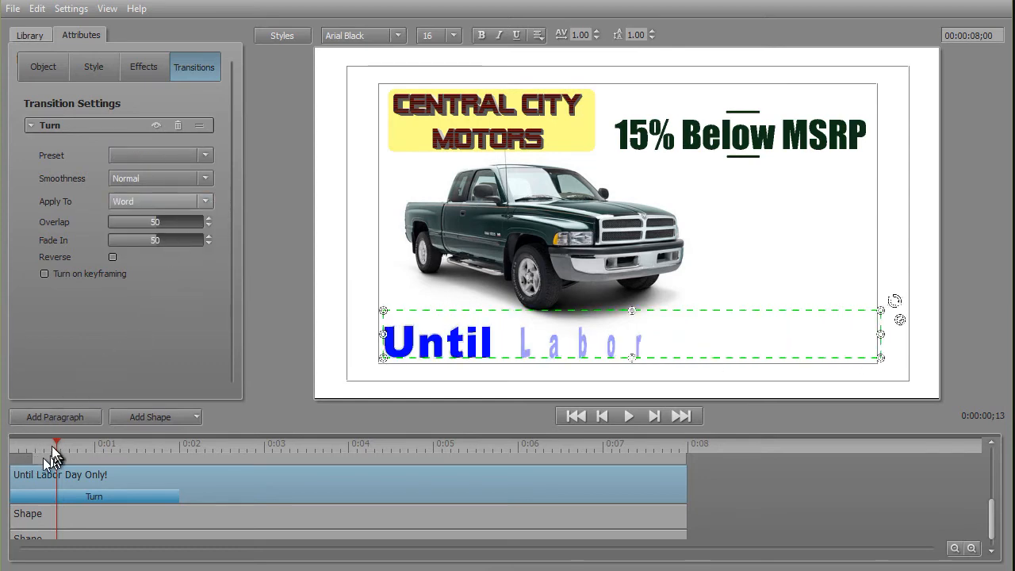
drag(57, 442, 157, 476)
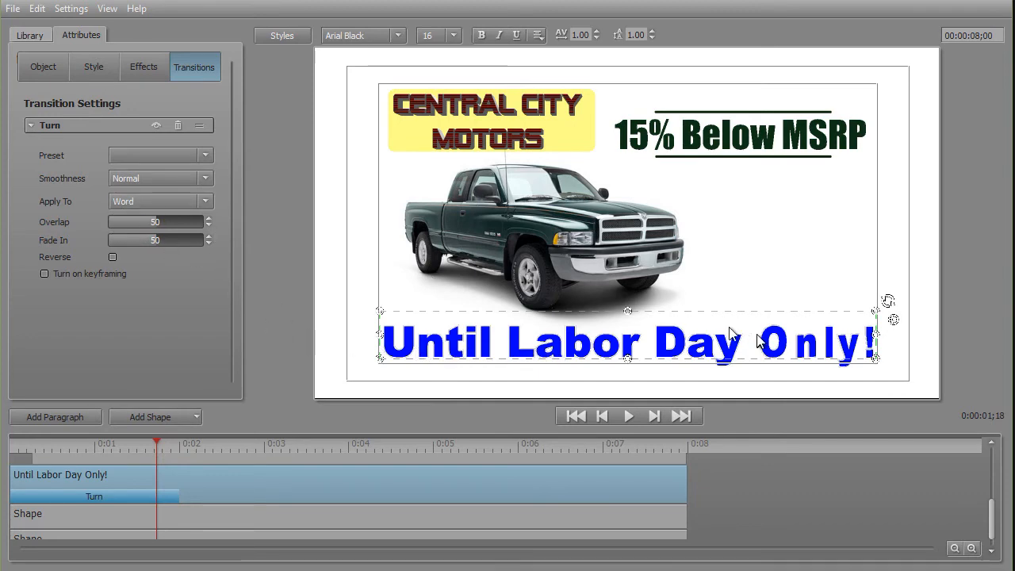
Try applying the Turn transition by Letter, preview it on the timeline, and return Apply To to Word
click(198, 201)
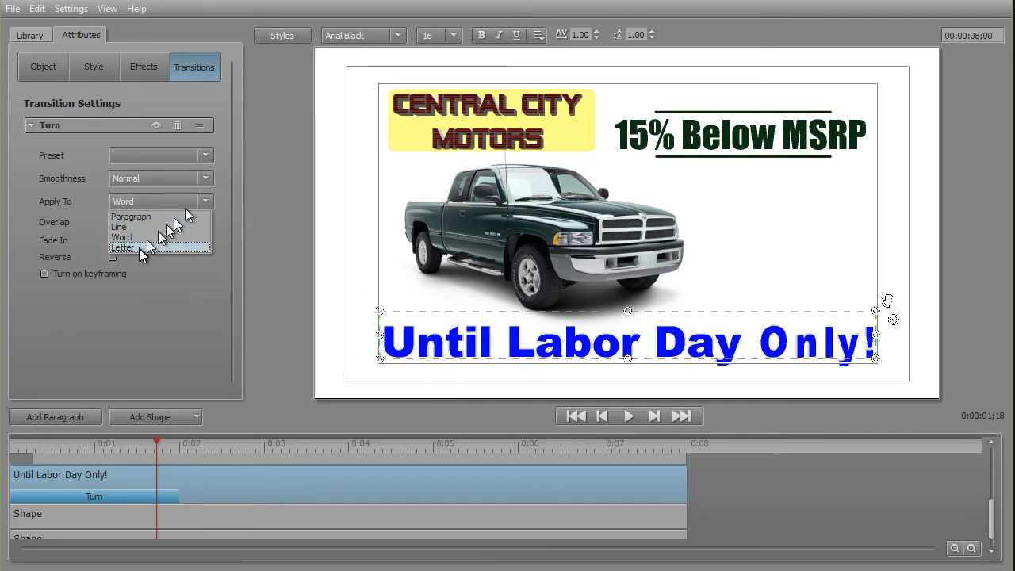
click(135, 246)
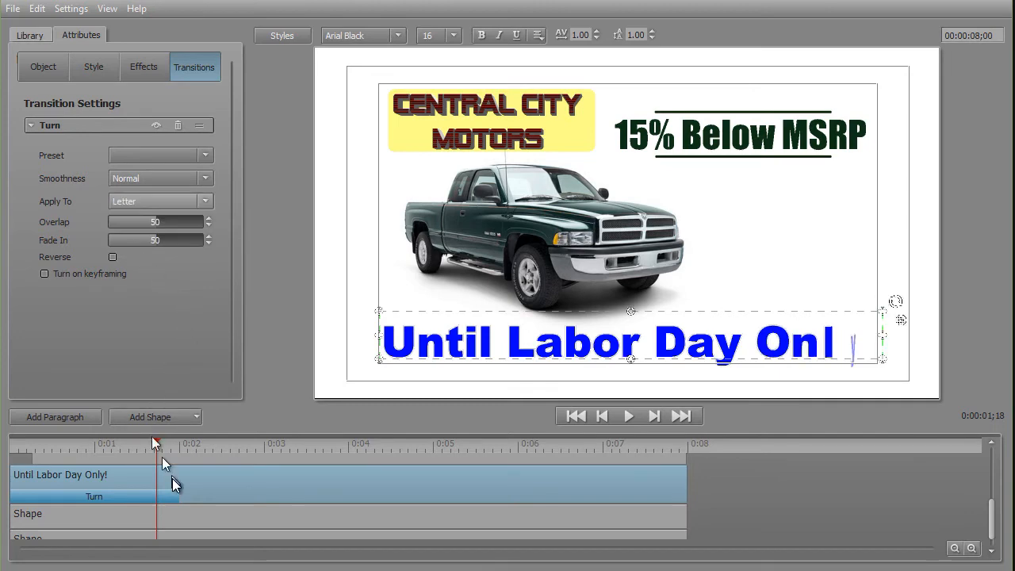
drag(157, 442, 57, 473)
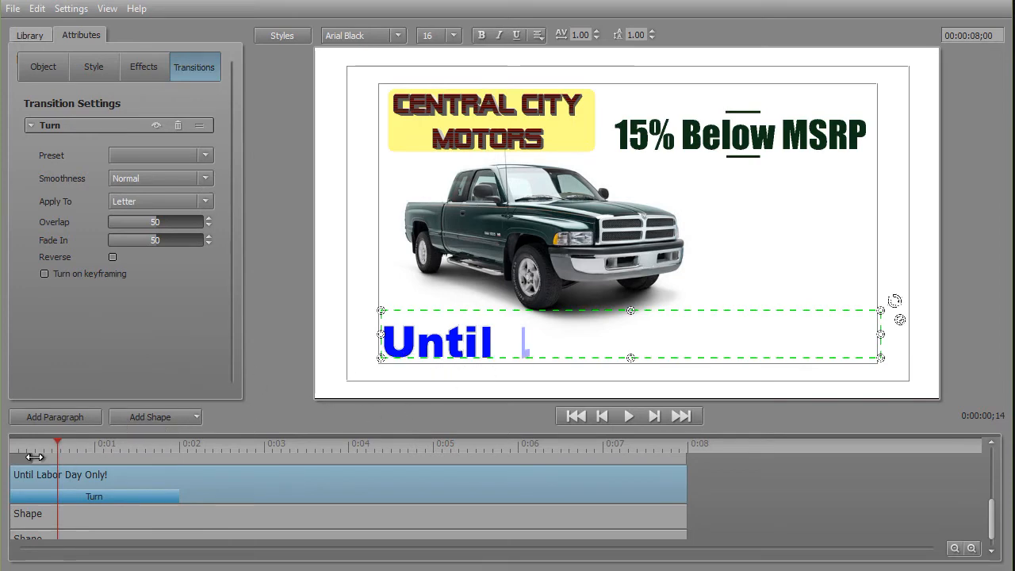
drag(57, 441, 70, 444)
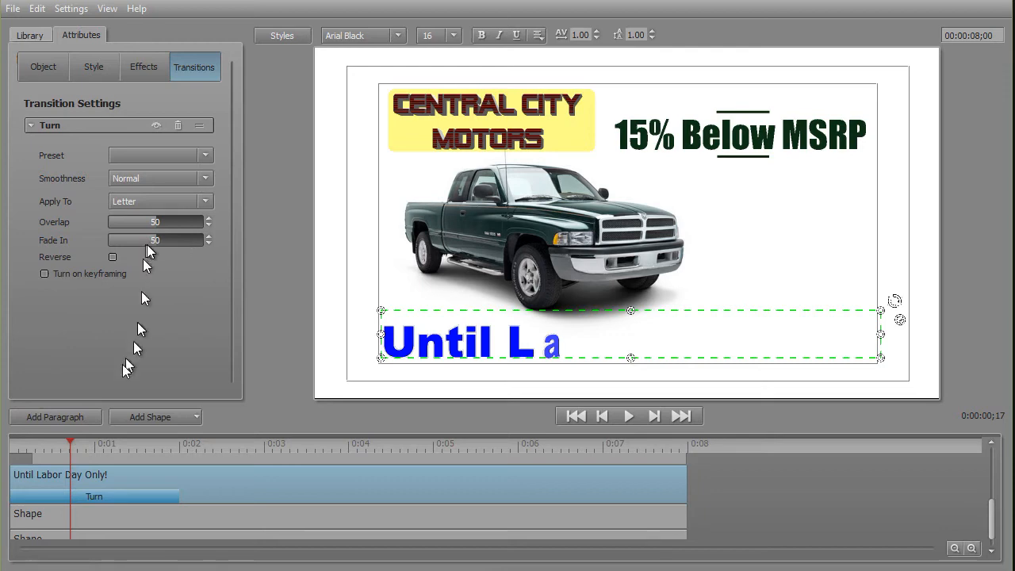
click(204, 201)
click(180, 238)
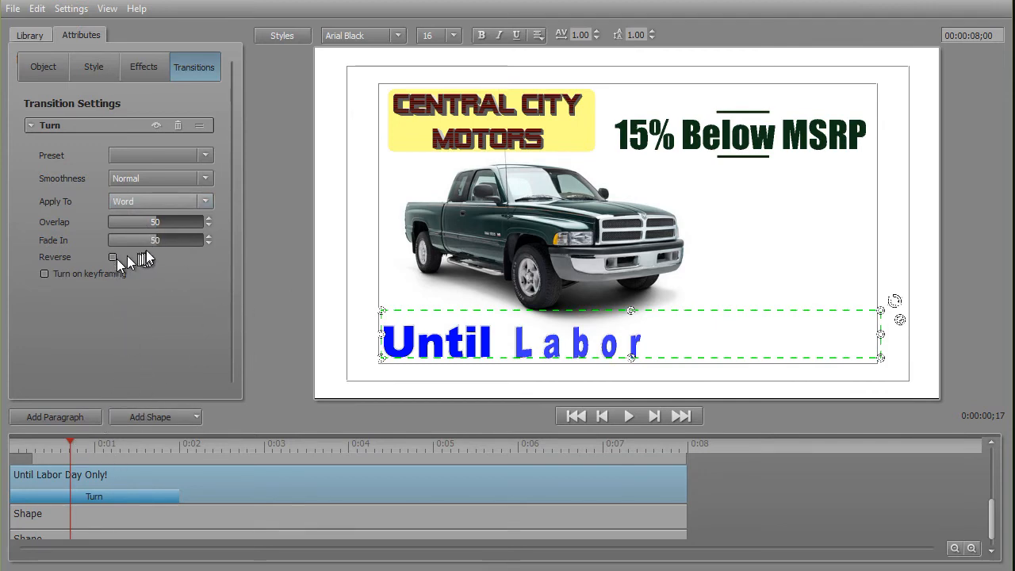
Preview the Turn transition with a Fade In of about 5, and set Fade In to 91.3 and preview that
drag(156, 241, 69, 244)
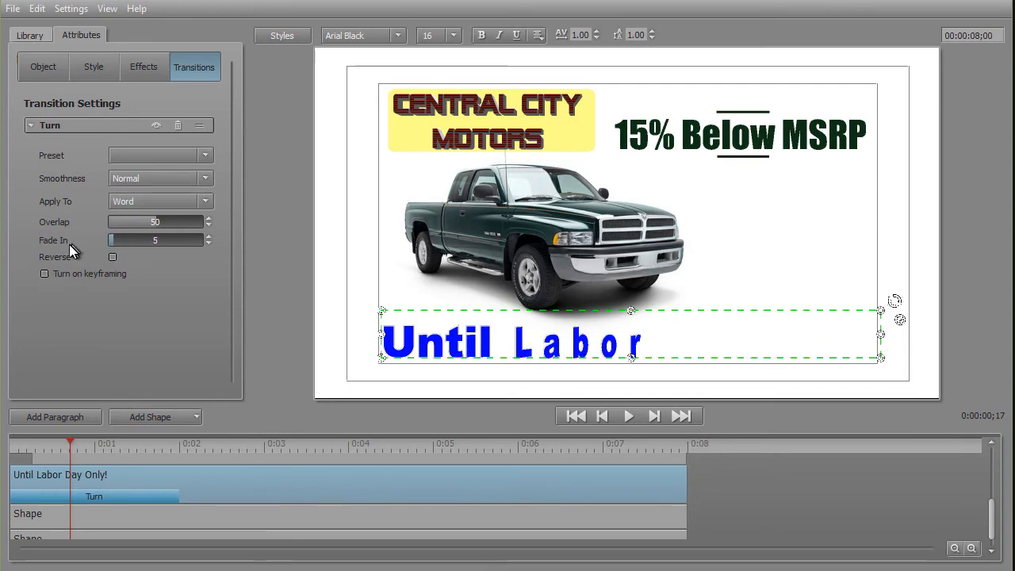
drag(71, 438, 107, 462)
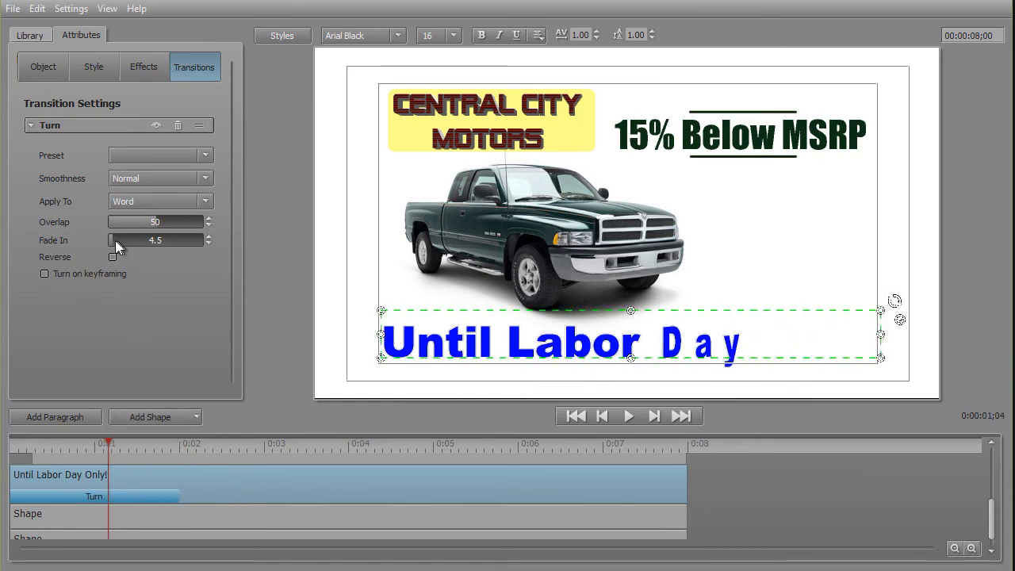
drag(111, 240, 190, 245)
drag(109, 442, 193, 510)
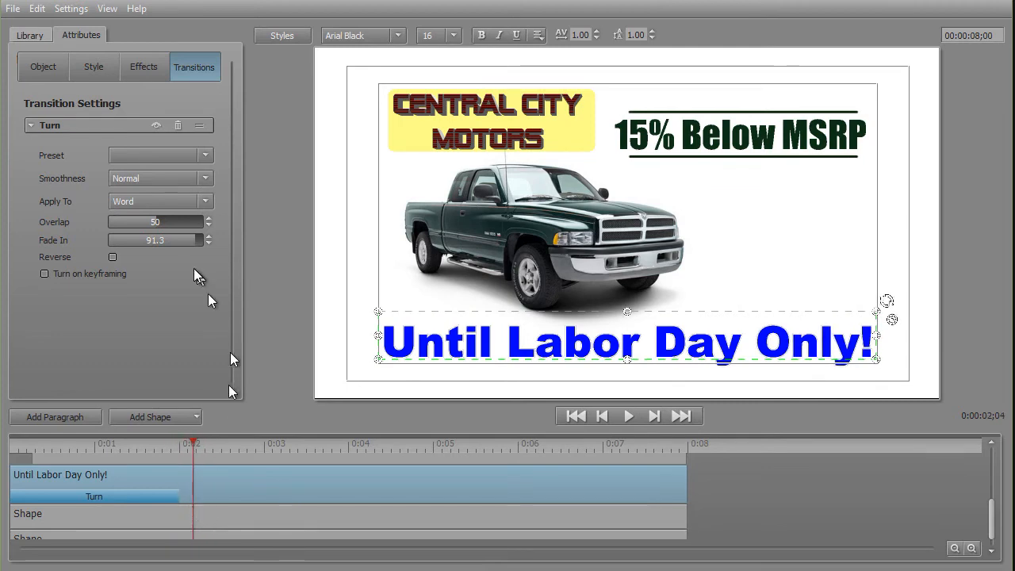
Try reversing the word-by-word Turn transition and preview the title's words turning in from the timeline start
click(113, 255)
drag(193, 444, 13, 460)
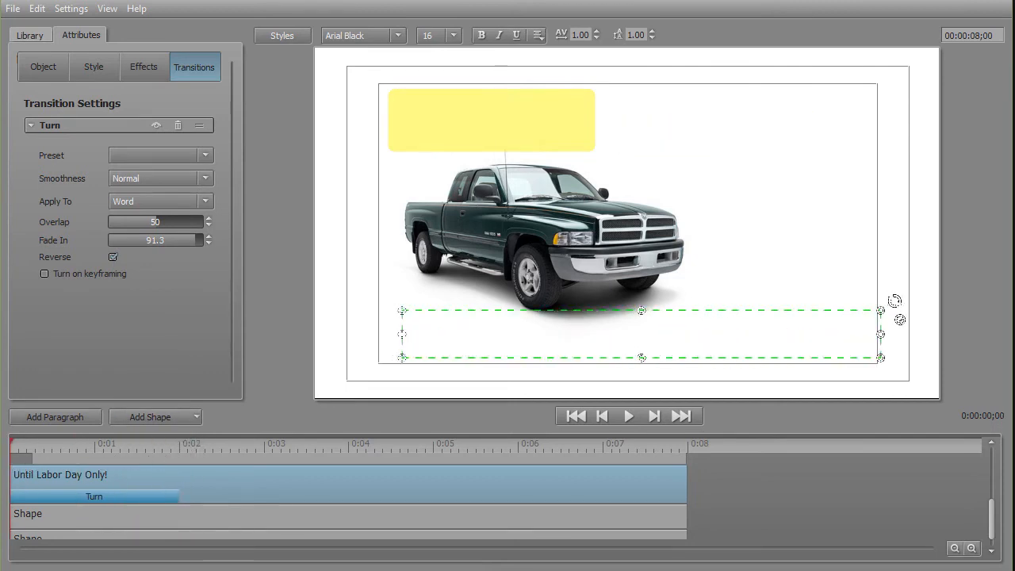
click(629, 416)
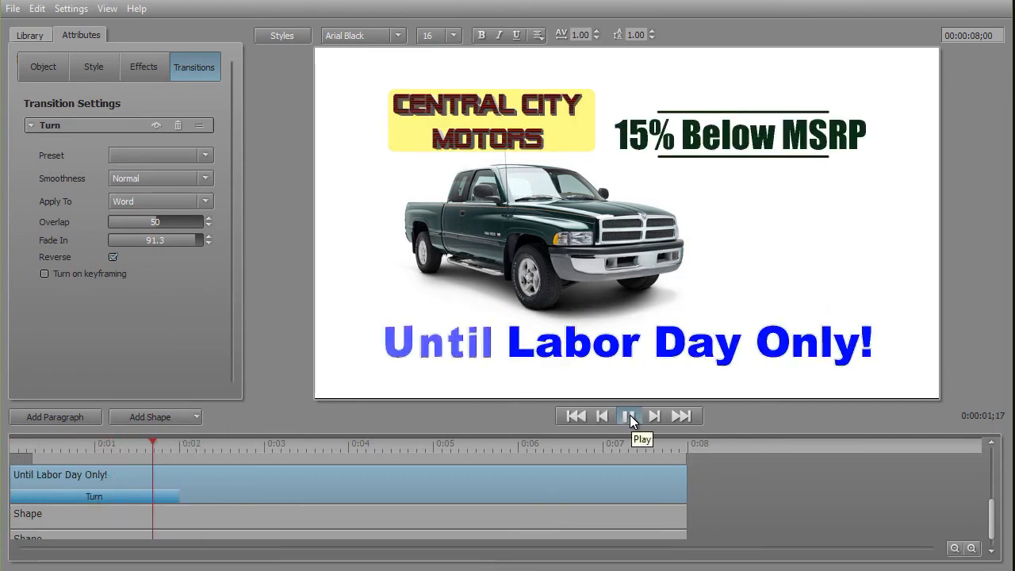
click(629, 414)
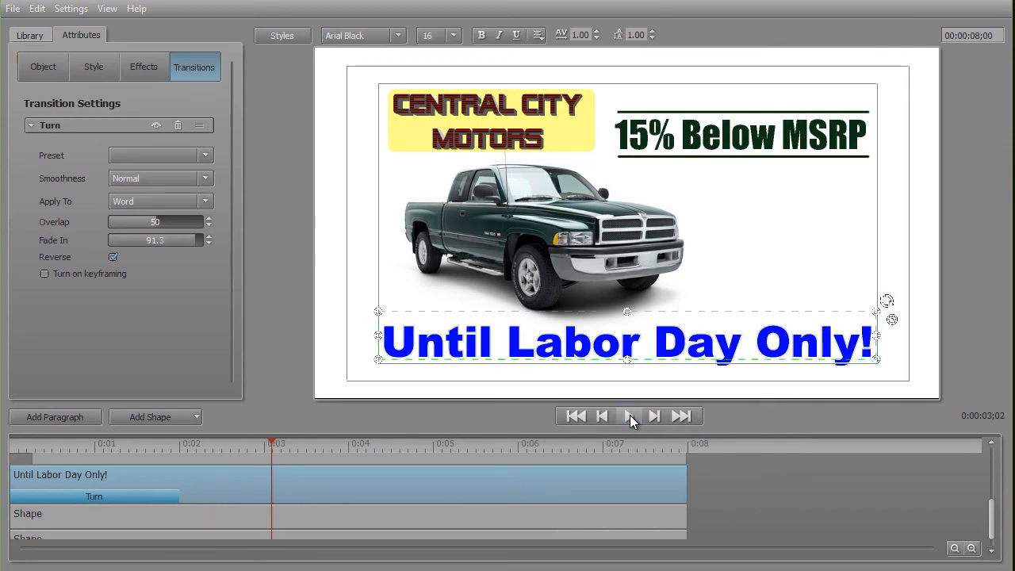
drag(267, 444, 207, 504)
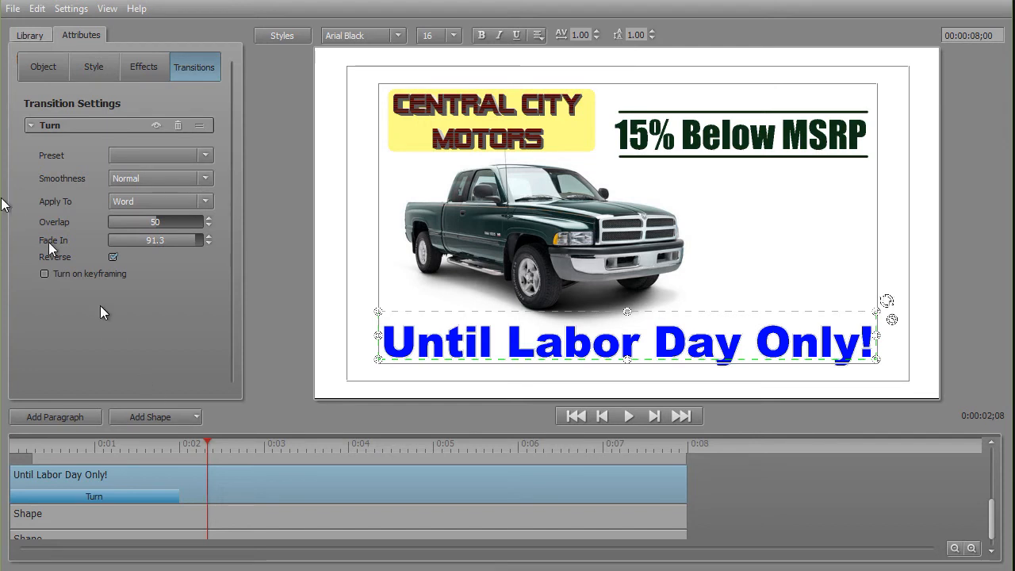
Try the Twist by Letter preset on the Turn transition with Reverse turned off, scrubbing back to about one second
click(205, 157)
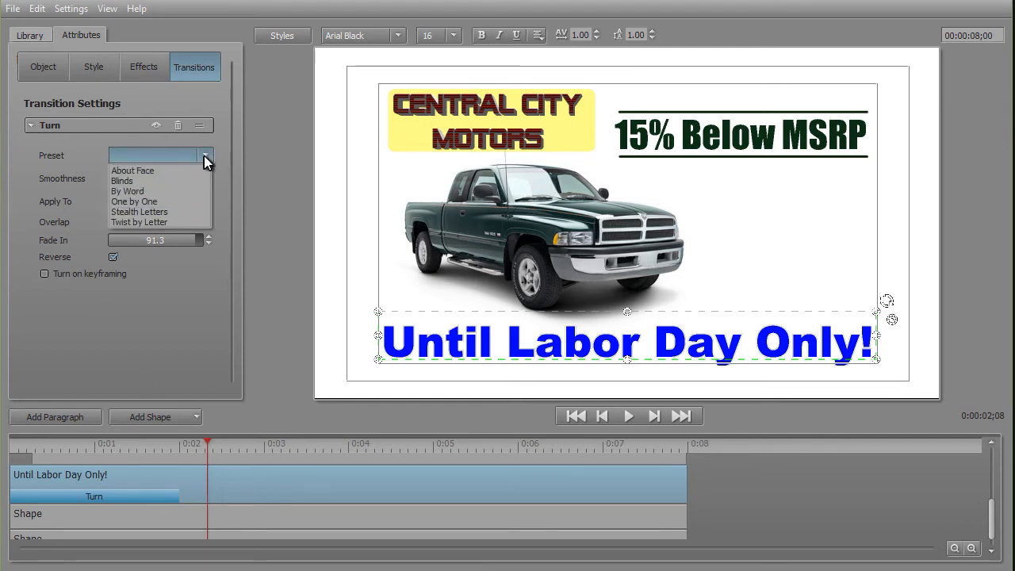
click(167, 222)
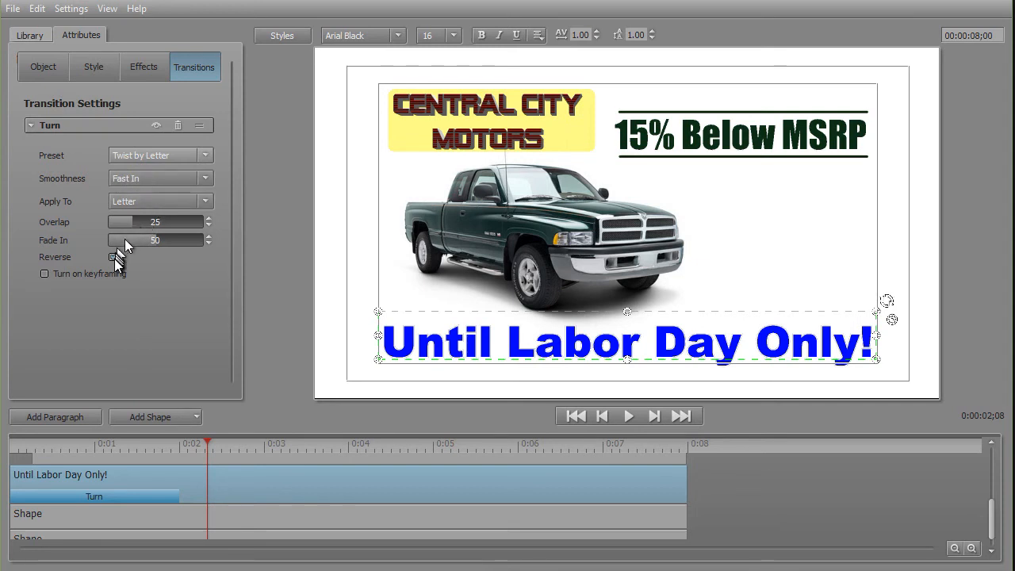
click(112, 257)
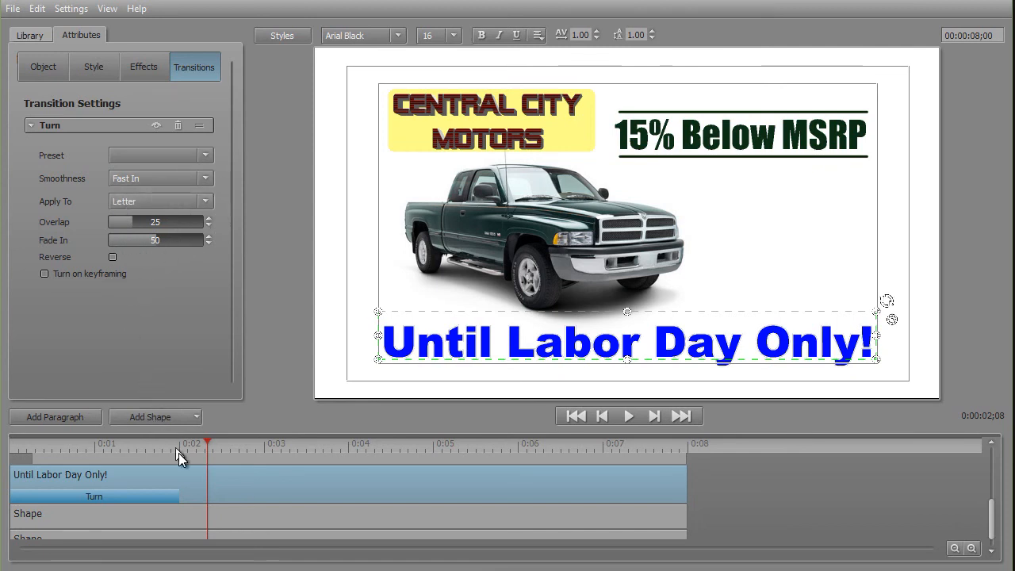
drag(204, 440, 91, 458)
Try Overlap values of 65.9 and 52.3 on the letter-by-letter Turn transition, scrubbing the timeline to compare the effect
drag(133, 222, 212, 225)
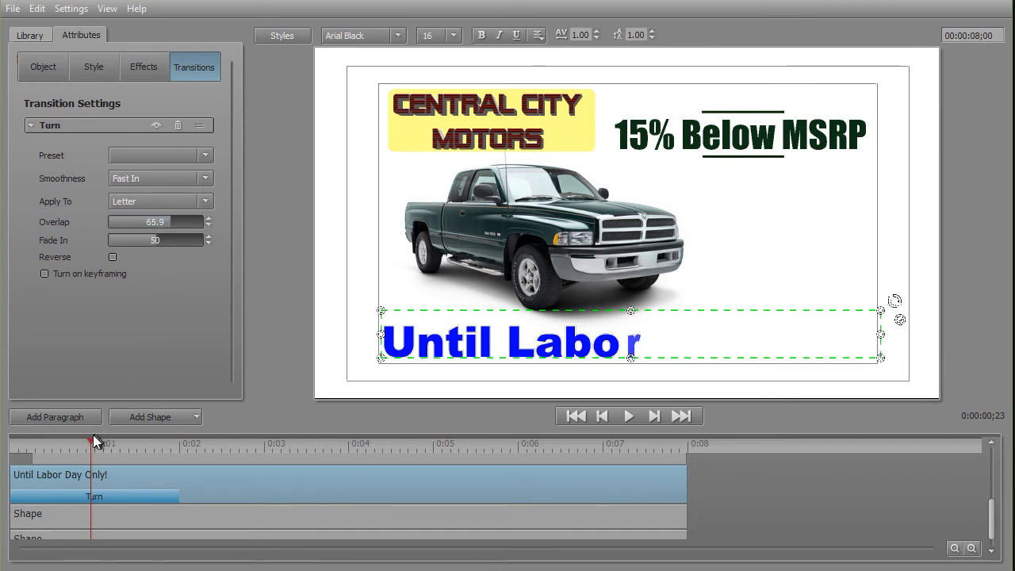
drag(91, 438, 142, 443)
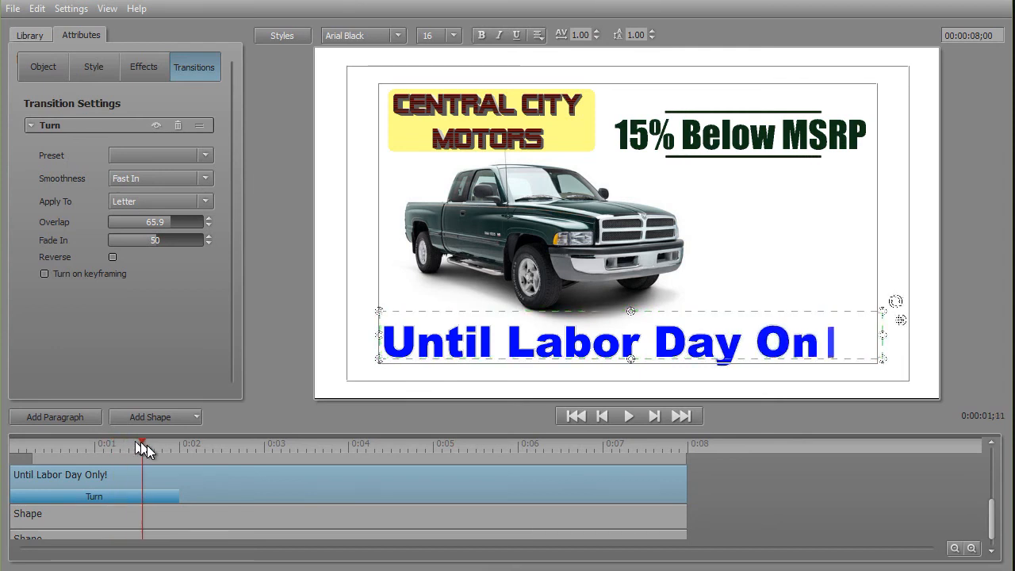
drag(169, 221, 151, 224)
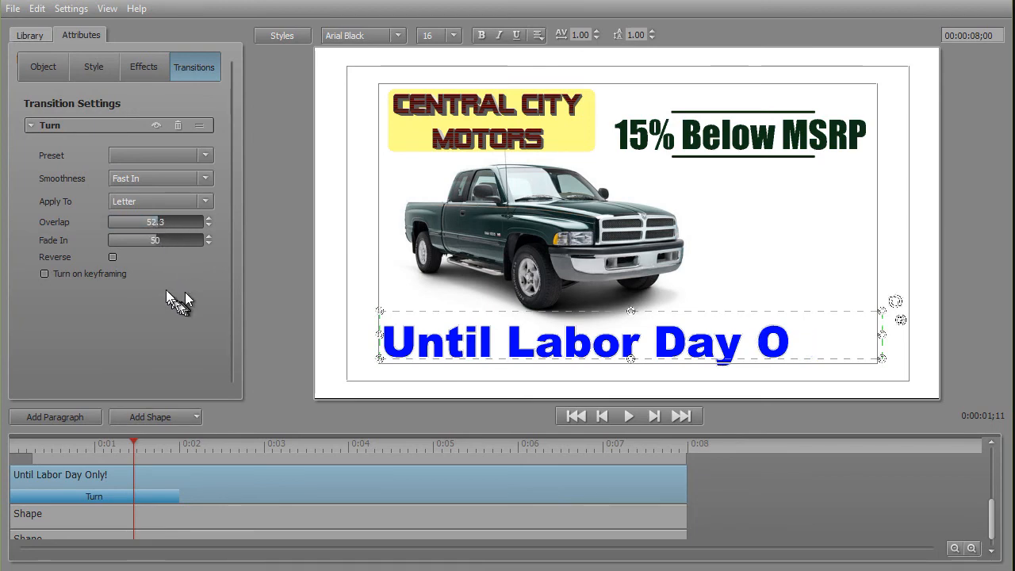
Apply the One by One preset and lengthen the Turn transition to end at about five seconds, playing the result
click(204, 155)
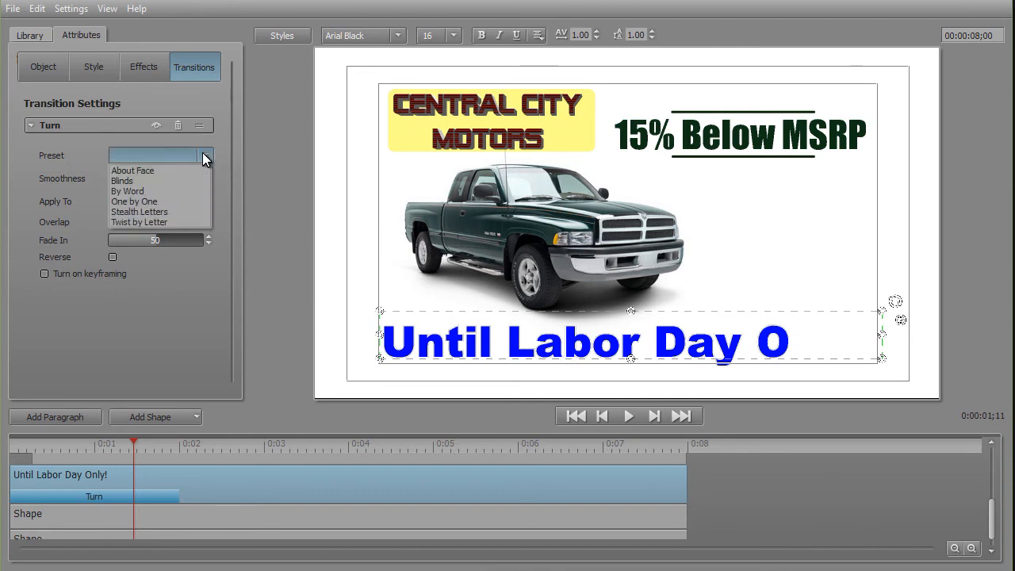
click(160, 203)
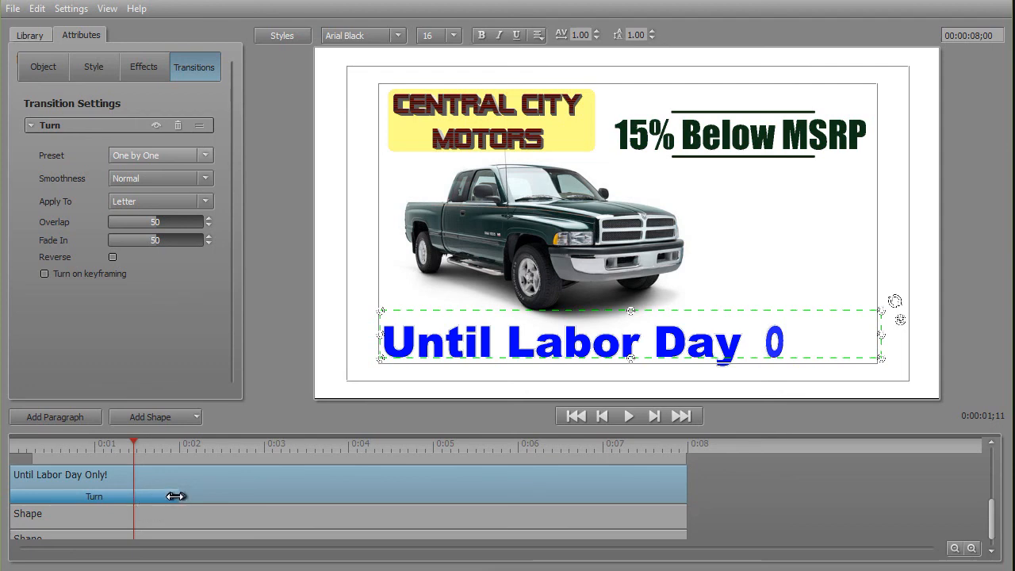
drag(175, 502, 261, 506)
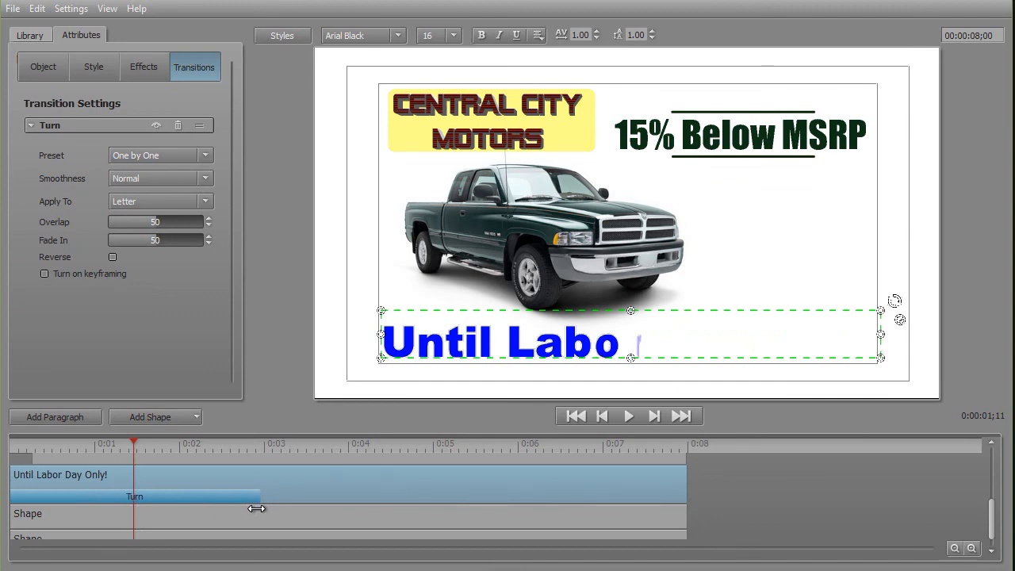
drag(257, 508, 433, 514)
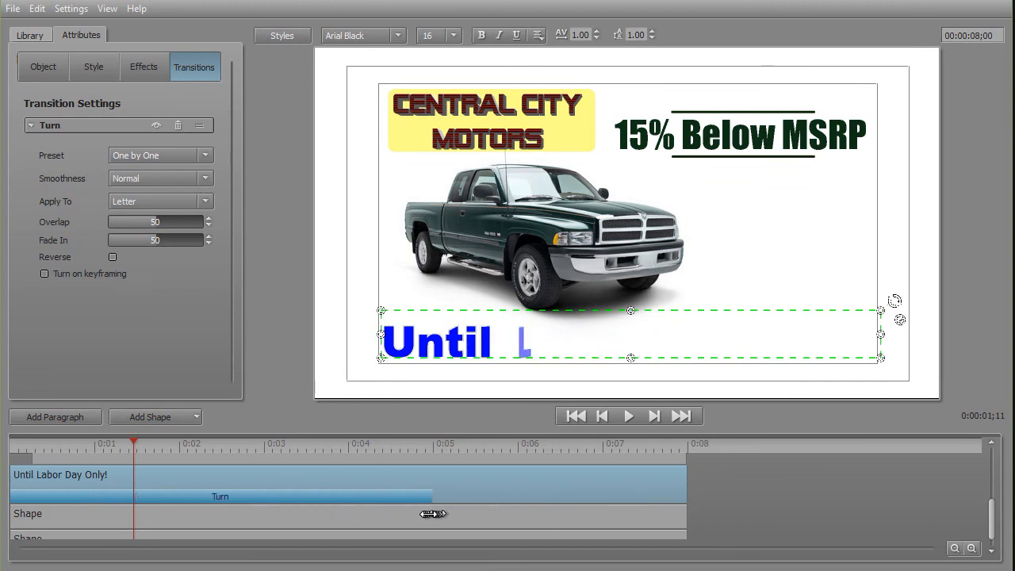
click(630, 421)
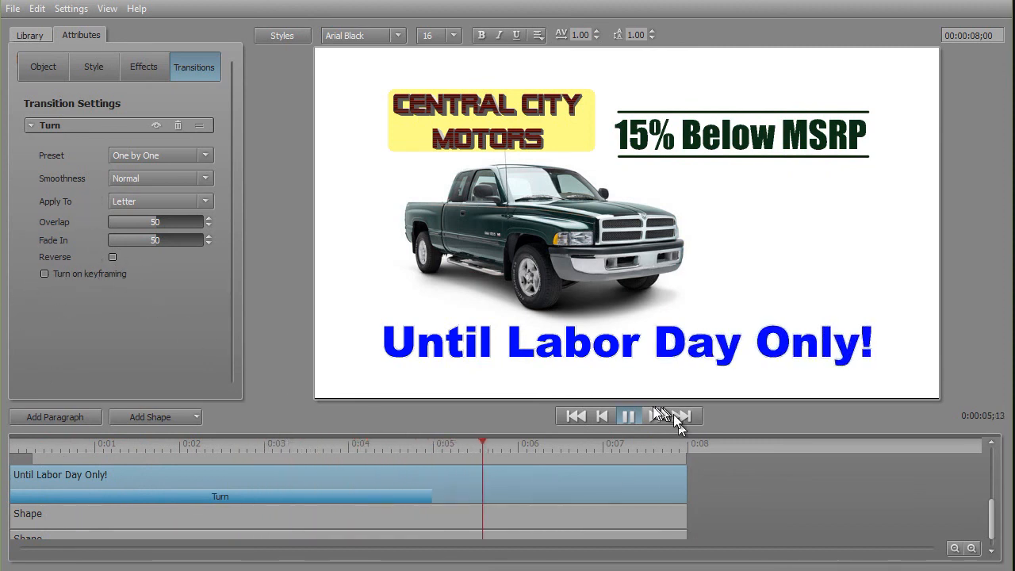
click(629, 415)
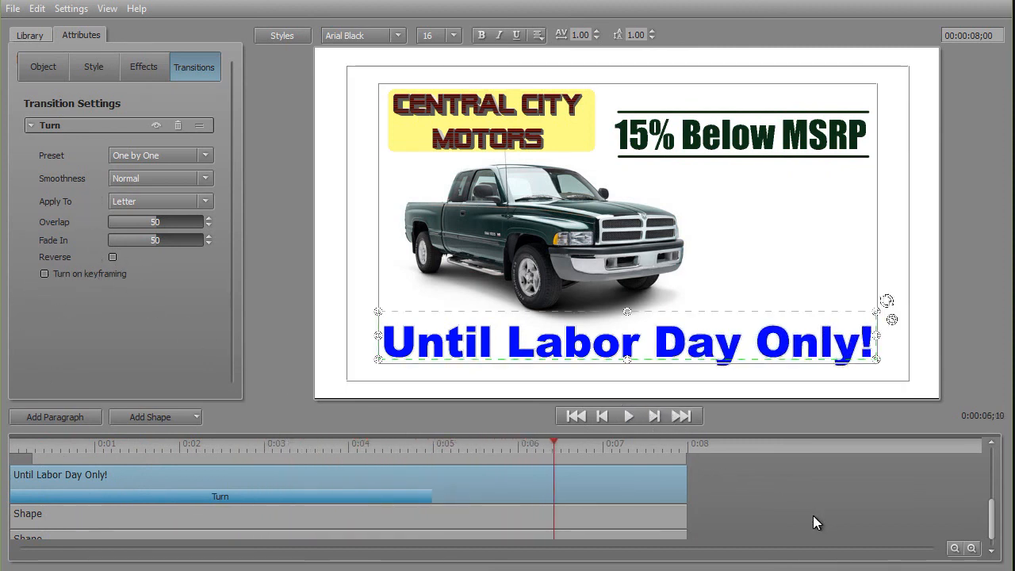